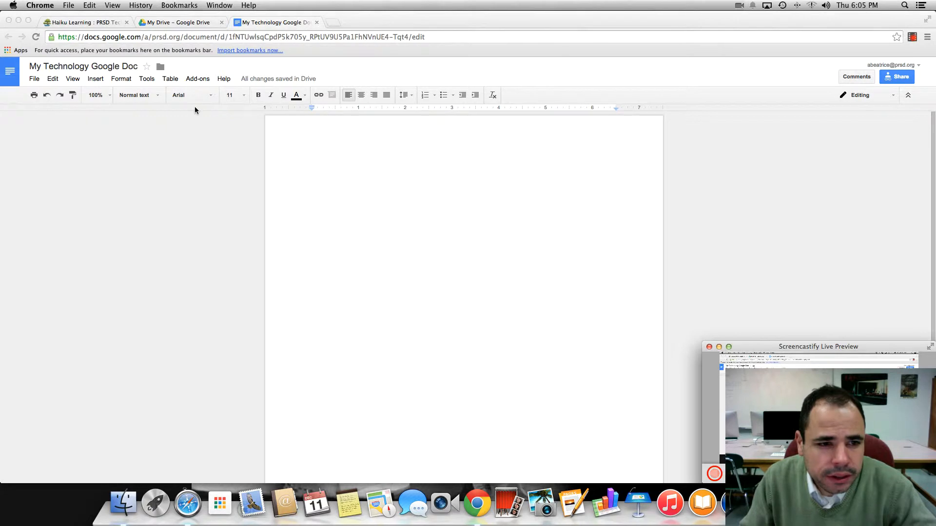
pyautogui.click(220, 106)
pyautogui.click(211, 96)
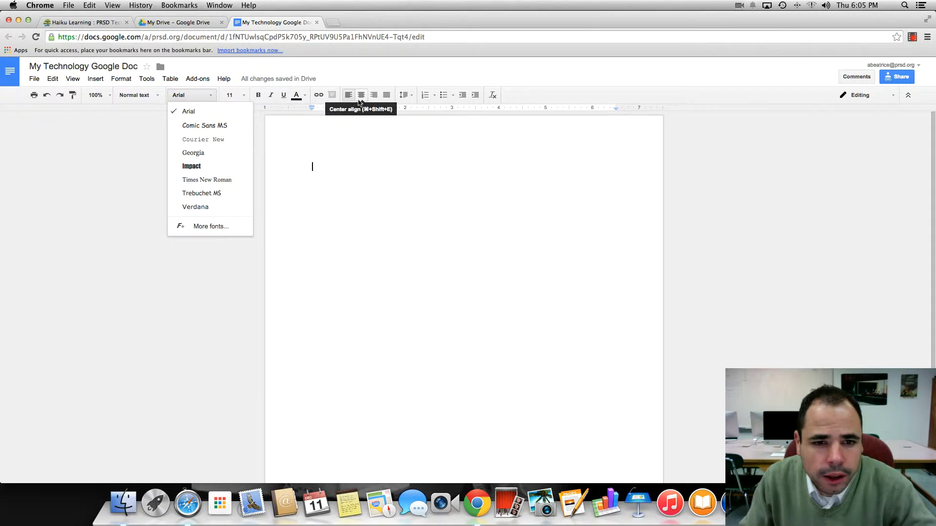
pyautogui.click(363, 84)
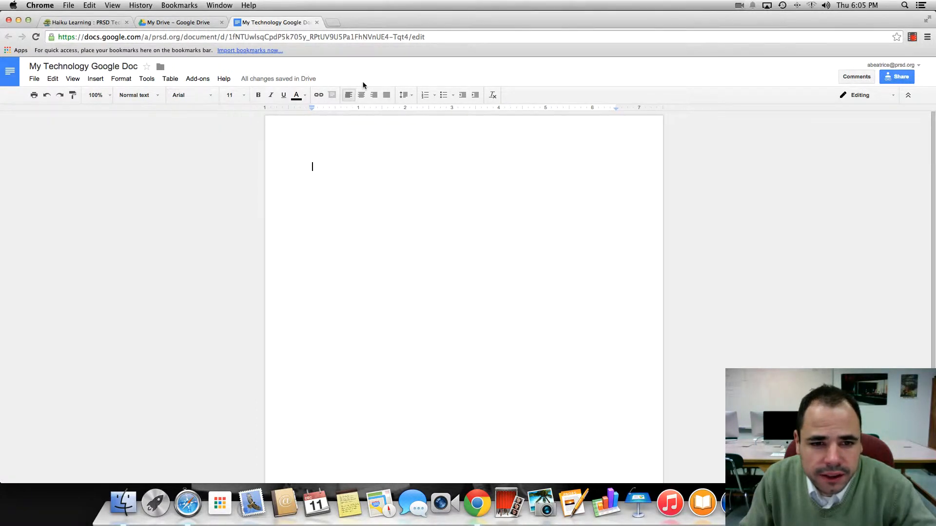
pyautogui.click(435, 97)
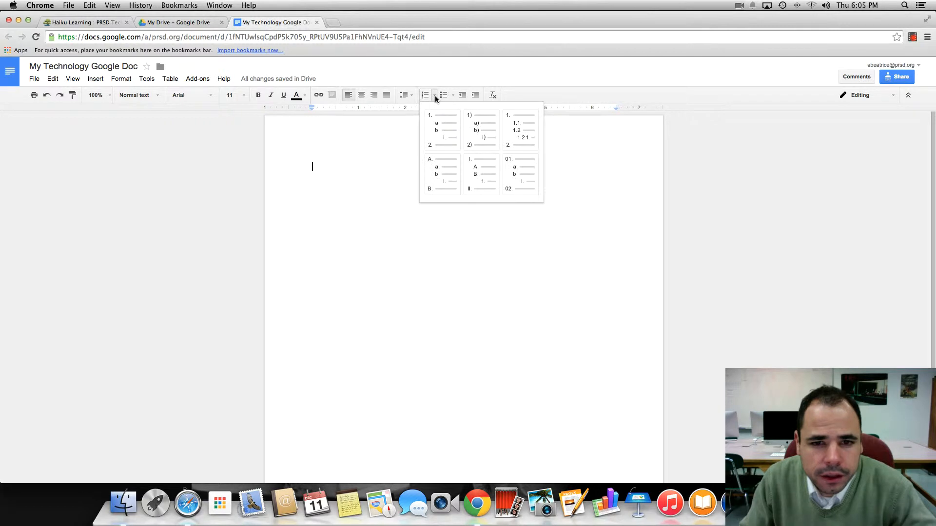
pyautogui.click(453, 96)
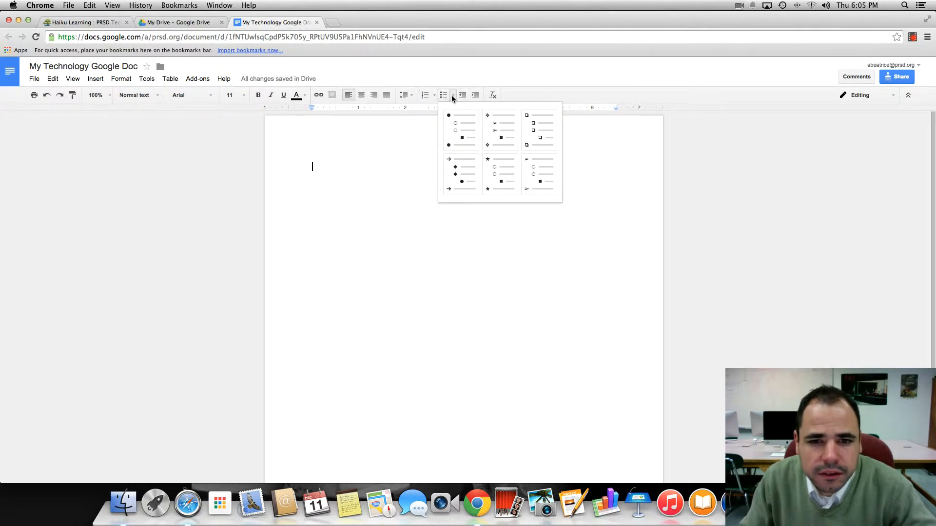
pyautogui.click(453, 96)
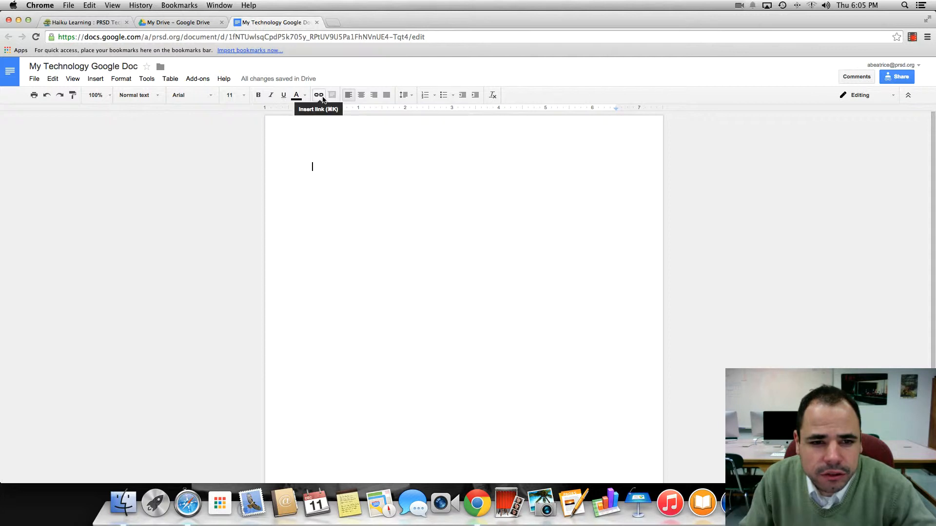
# Open a blank drawing and close it without adding anything
pyautogui.click(95, 81)
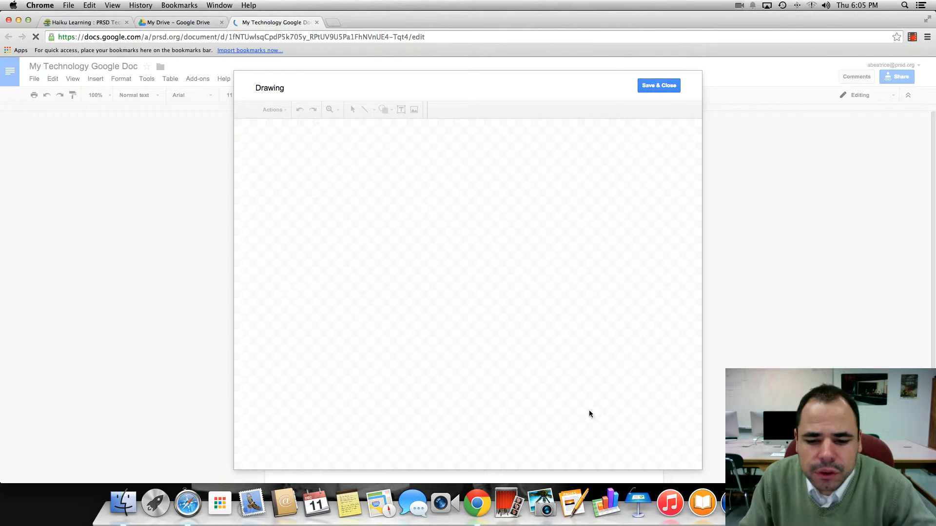
pyautogui.click(659, 85)
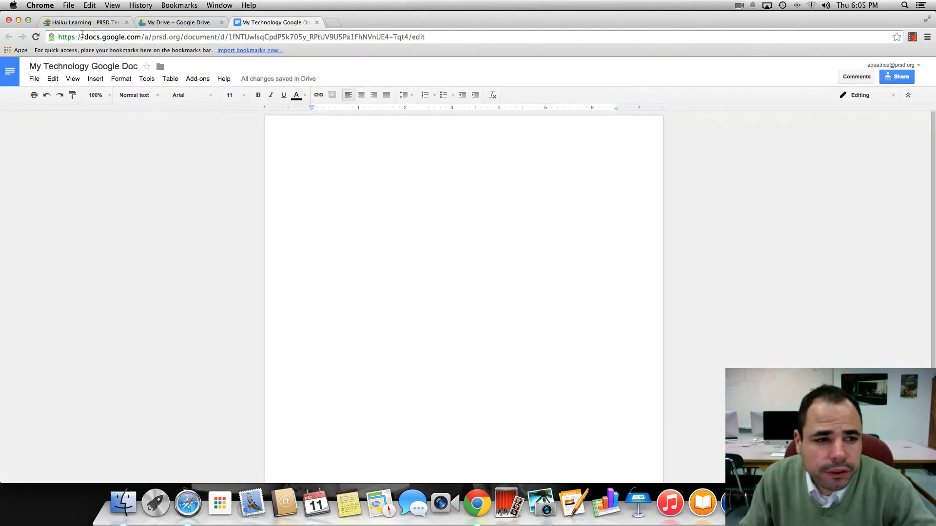
# Upload the 51548_1600x1200 mountain lake wallpaper image from Downloads into the document
pyautogui.click(93, 79)
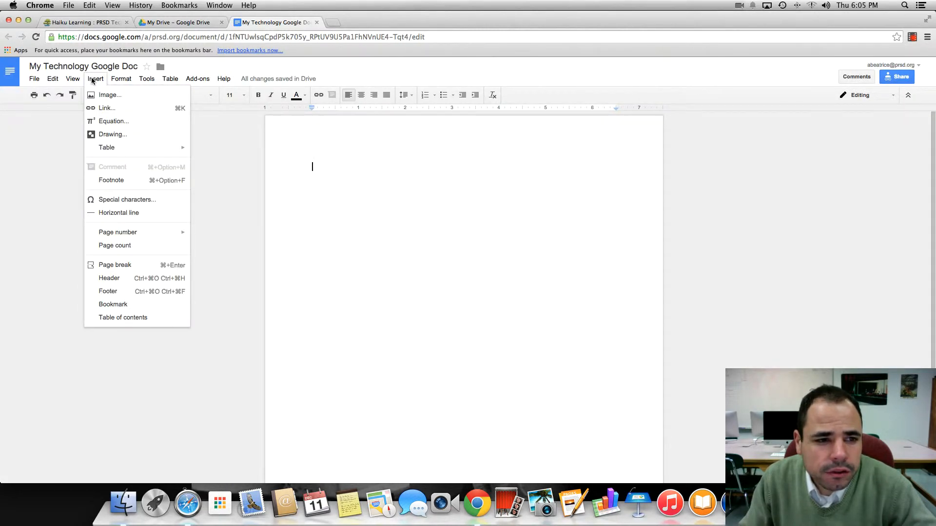
pyautogui.click(103, 95)
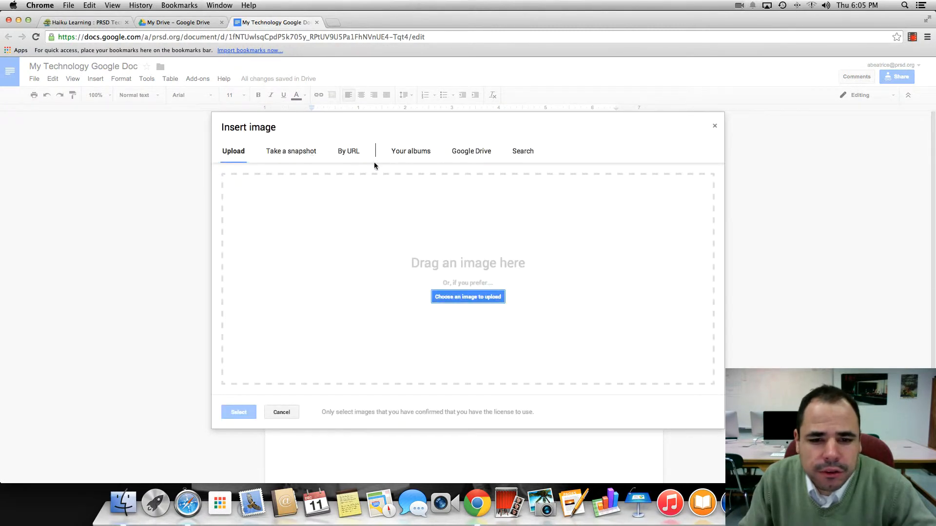
pyautogui.click(478, 298)
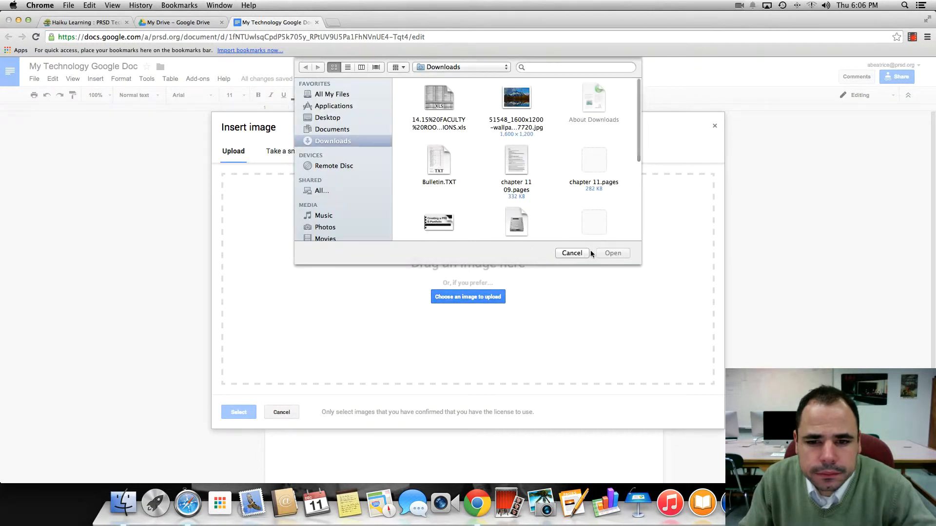
pyautogui.doubleClick(511, 107)
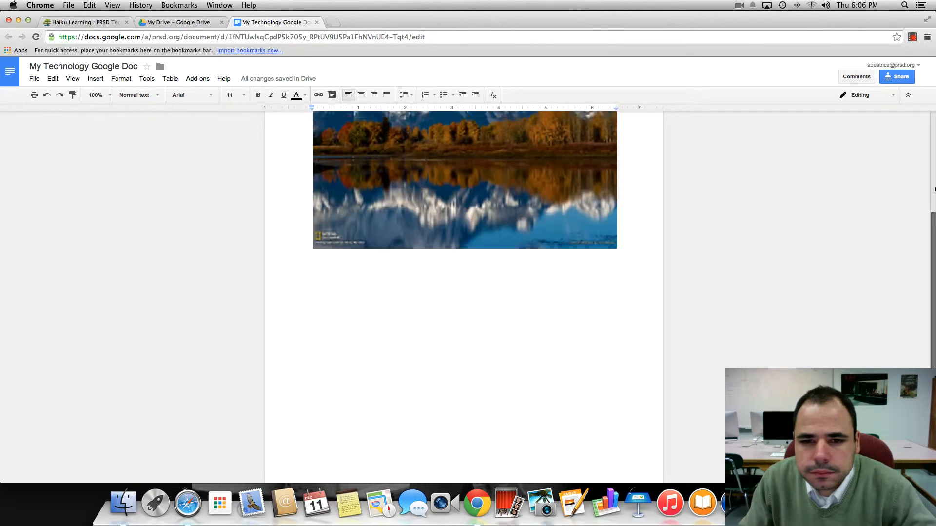
# Scale the mountain photo down to about two-thirds of its original width
pyautogui.scroll(4, 663, 160)
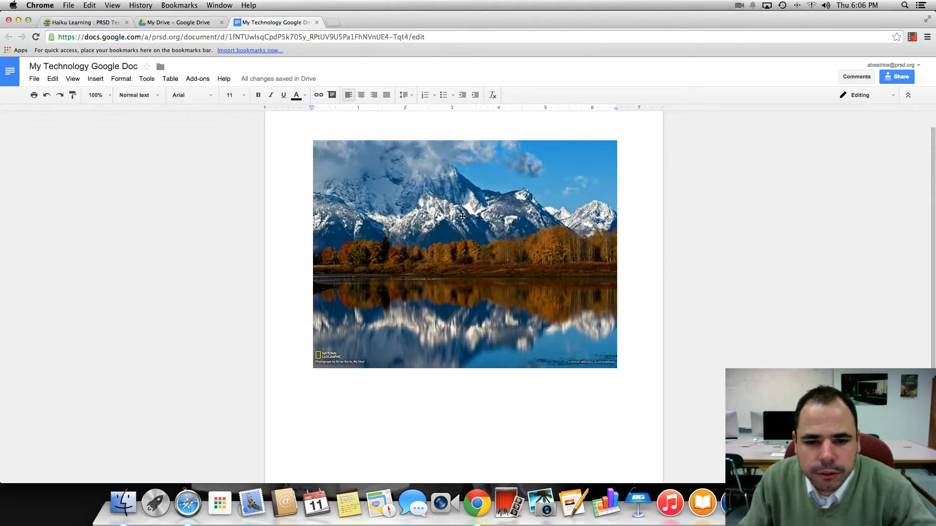
pyautogui.click(462, 217)
pyautogui.moveTo(619, 140); pyautogui.dragTo(517, 205)
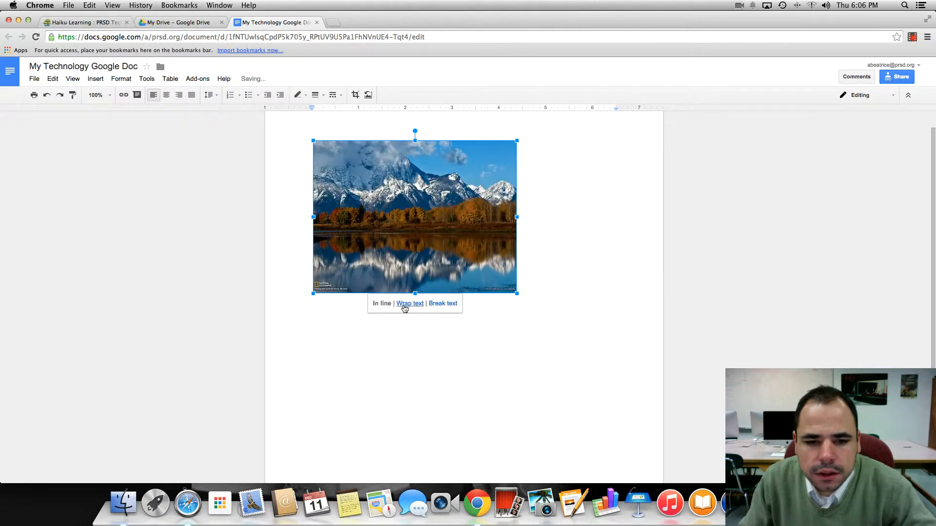
# Switch the photo's text layout between Wrap text and In line, finishing with Break text
pyautogui.click(421, 306)
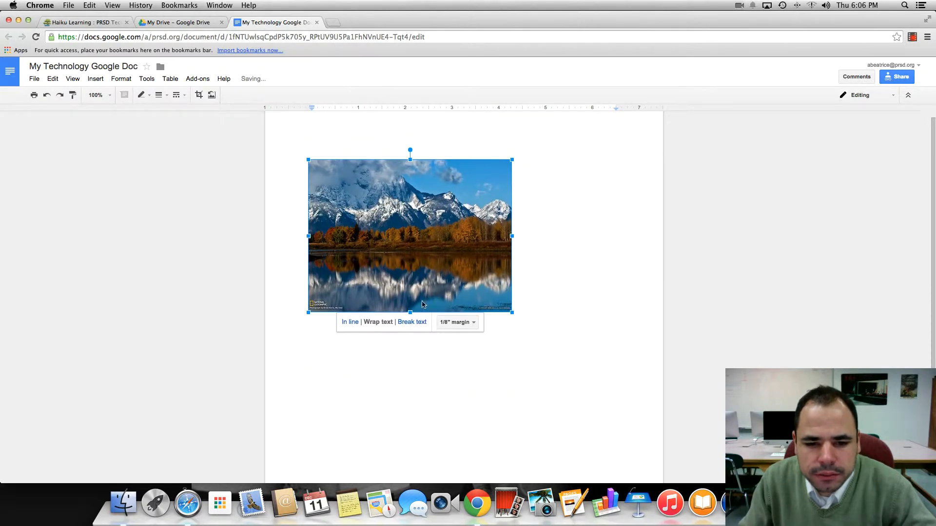
pyautogui.click(350, 330)
pyautogui.click(407, 331)
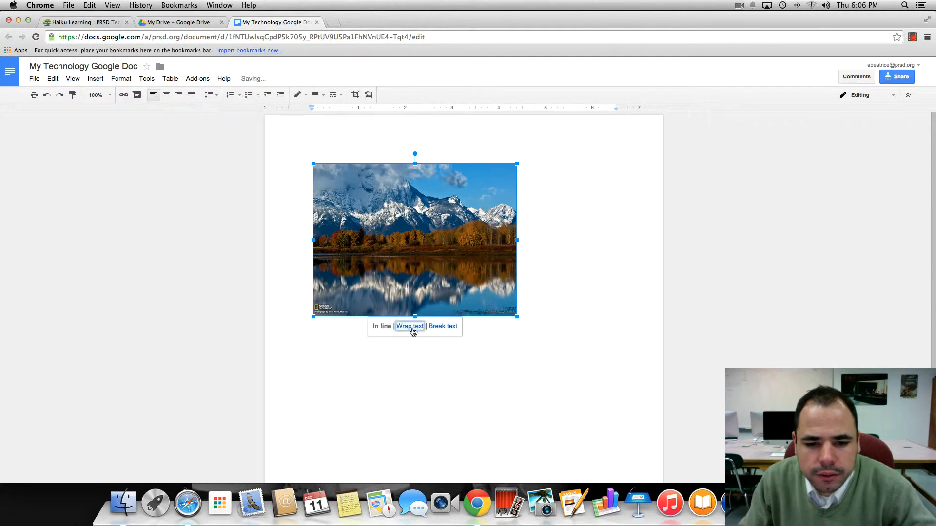
pyautogui.click(414, 332)
pyautogui.click(559, 225)
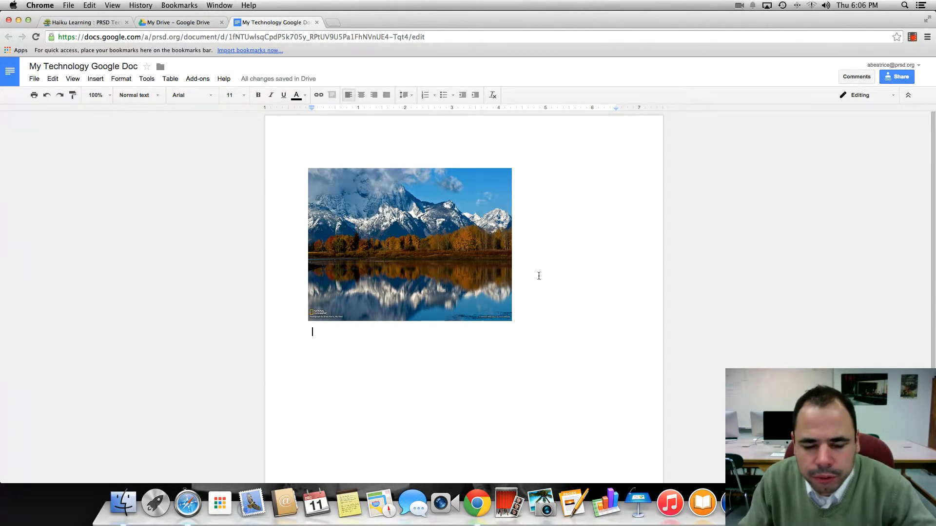
# Crop the top of the mountain photo away, keeping the trees and lake reflection
pyautogui.click(437, 247)
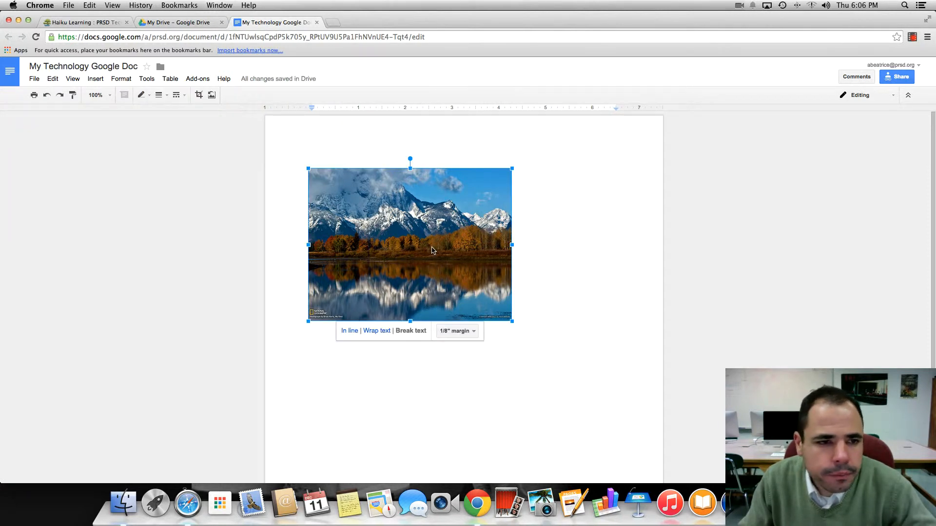
pyautogui.click(199, 95)
pyautogui.moveTo(309, 172); pyautogui.dragTo(357, 194)
pyautogui.click(552, 204)
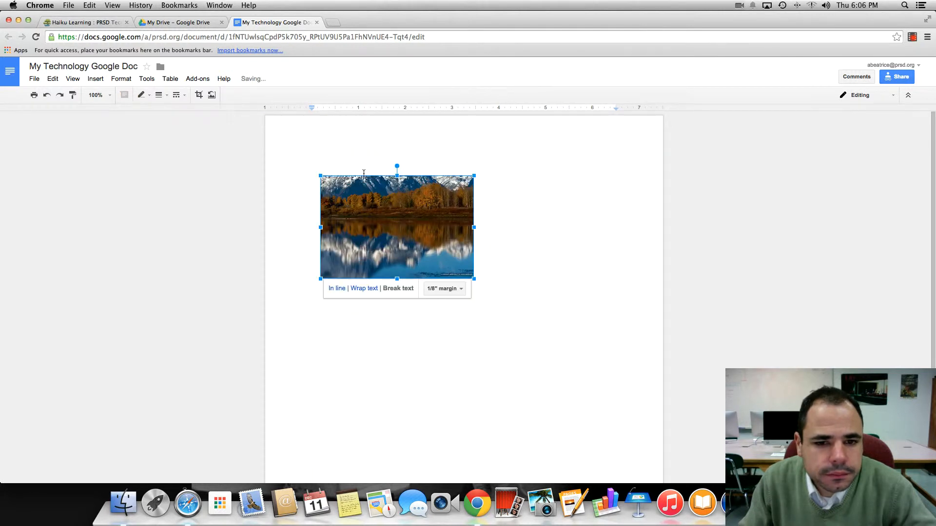
pyautogui.click(588, 209)
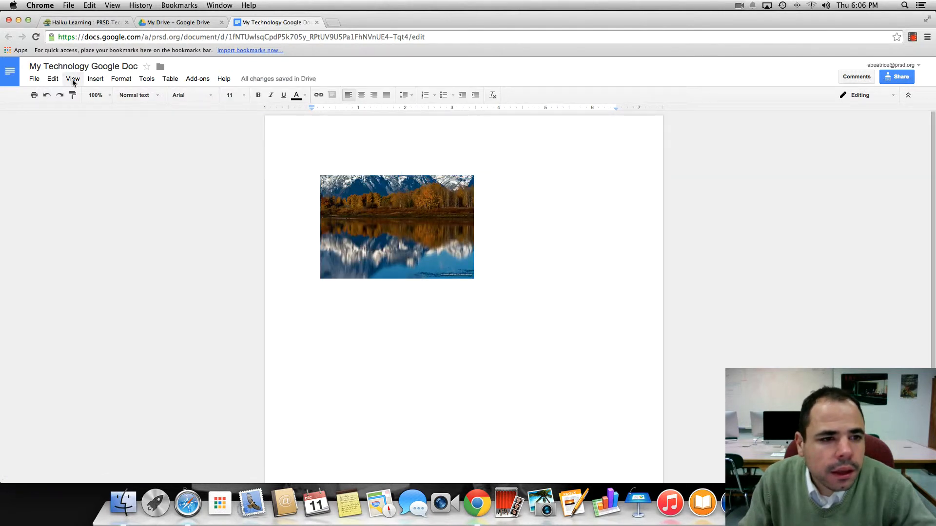
# Search images for apples and insert the photo of red apples on a plate
pyautogui.click(96, 78)
pyautogui.click(103, 95)
pyautogui.click(528, 151)
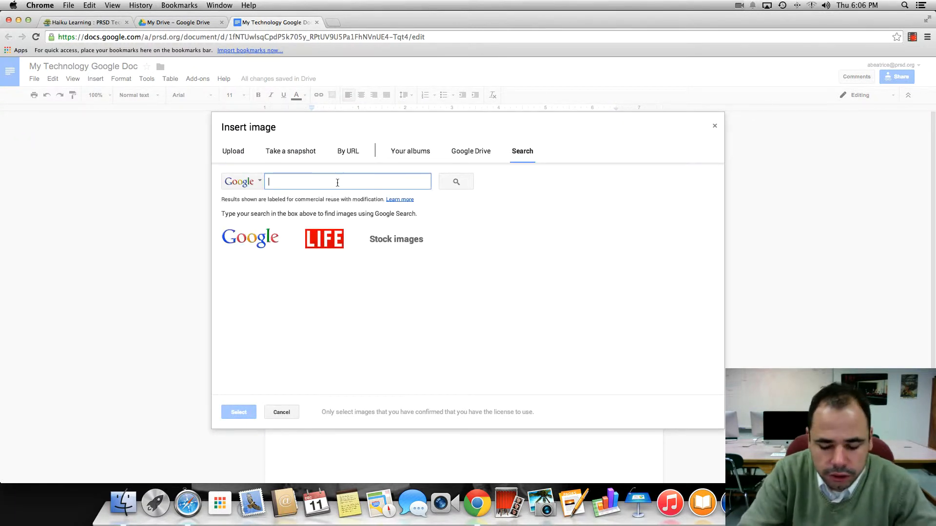
pyautogui.write('apples')
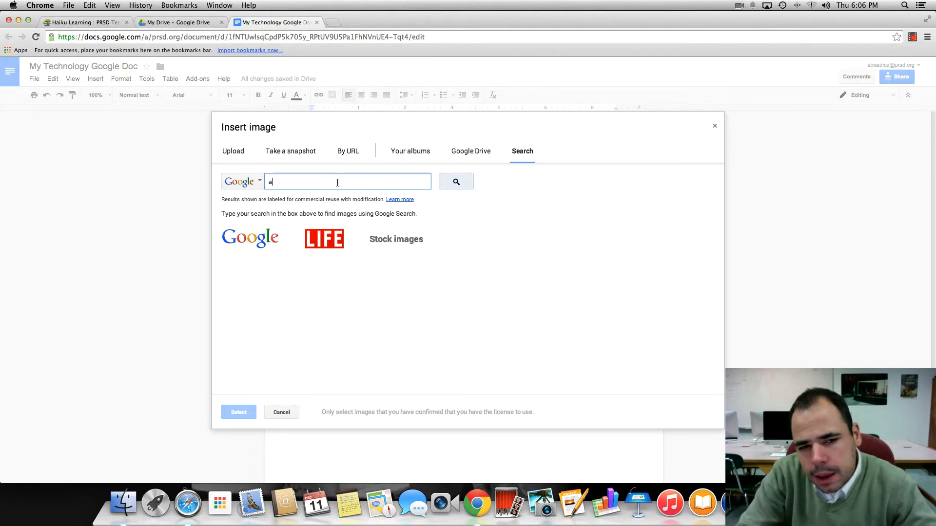
pyautogui.press('Return')
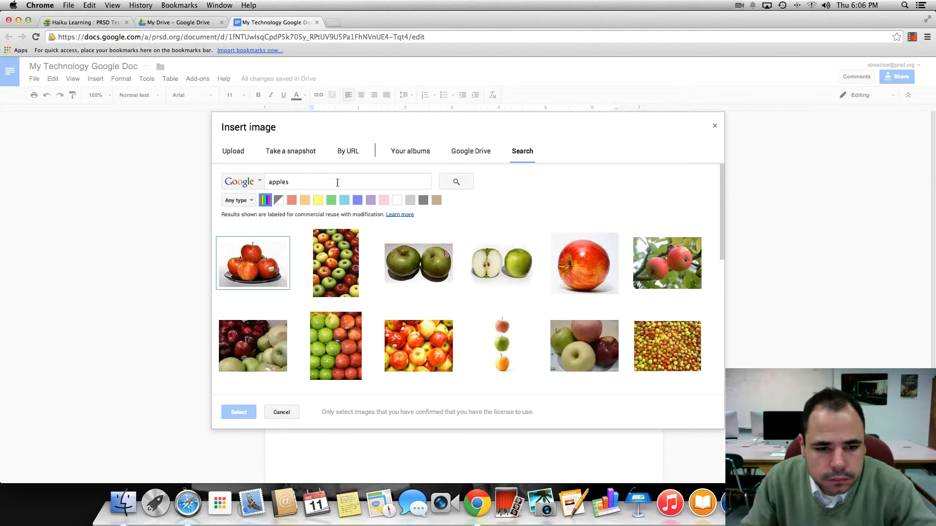
pyautogui.click(254, 267)
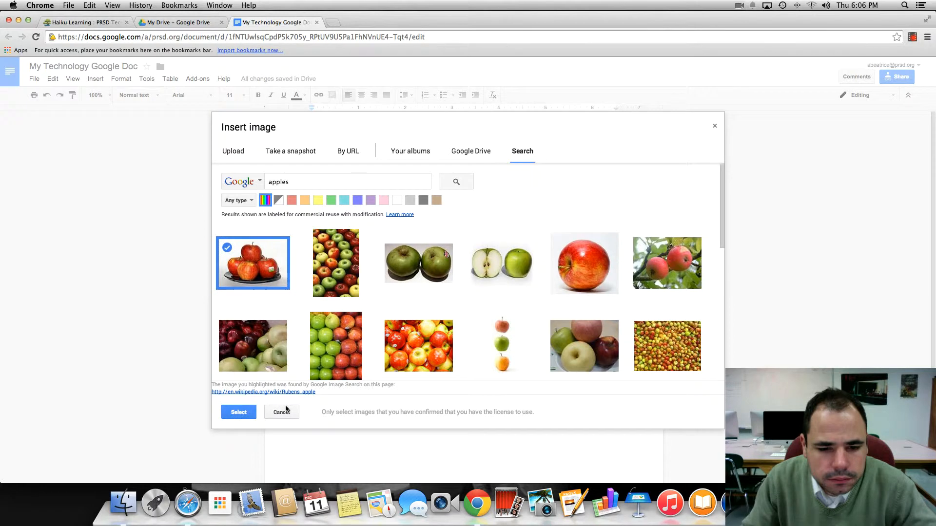
pyautogui.click(239, 413)
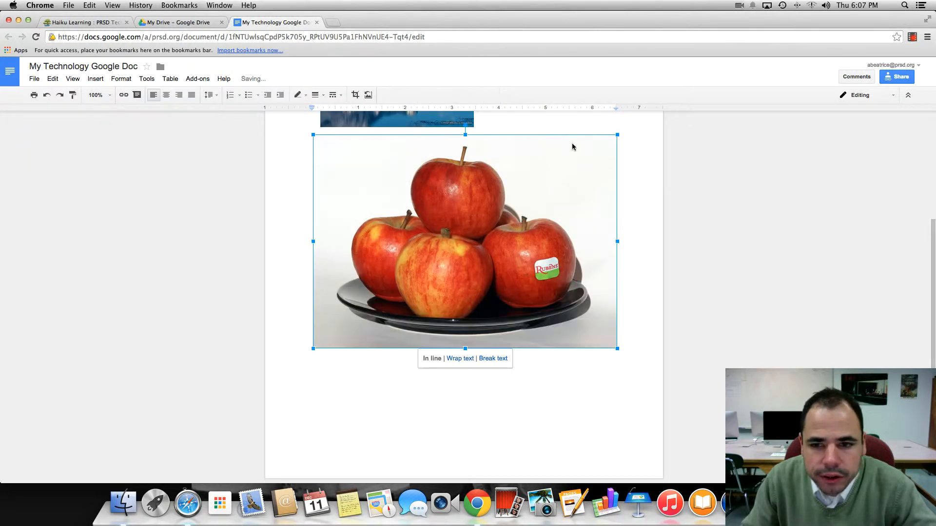
# Scale the apples photo down to about 60% of its width
pyautogui.moveTo(618, 135); pyautogui.dragTo(464, 192)
pyautogui.click(546, 207)
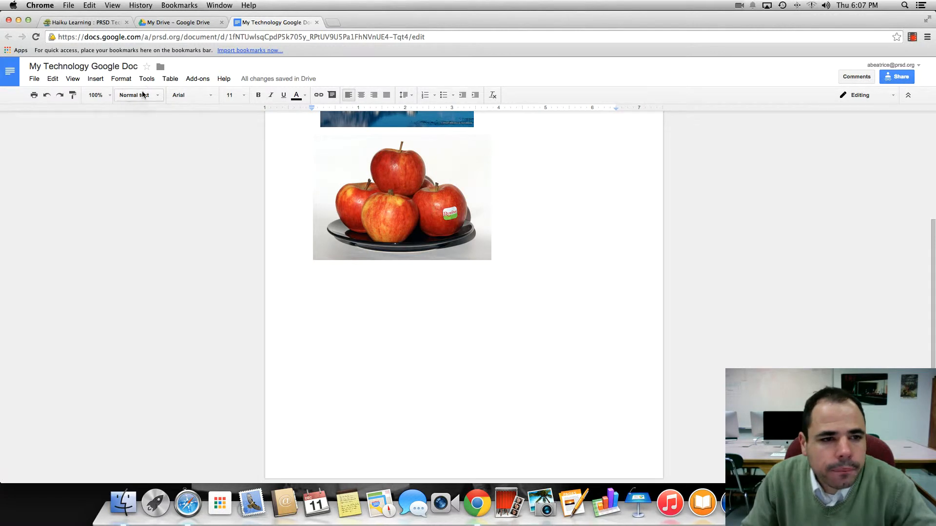
# Add the line "Apples are my favorite fruit!" below the apples photo
pyautogui.press('Return')
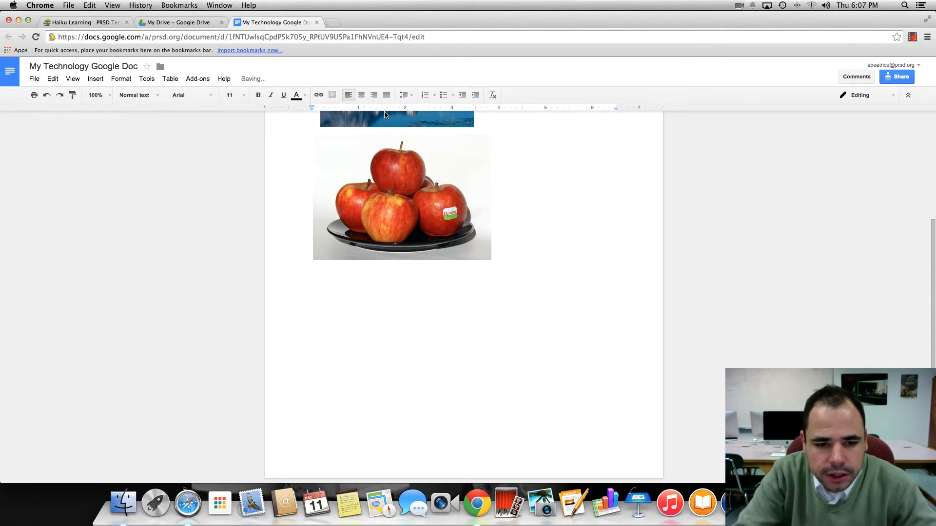
pyautogui.write('Apples are my fav')
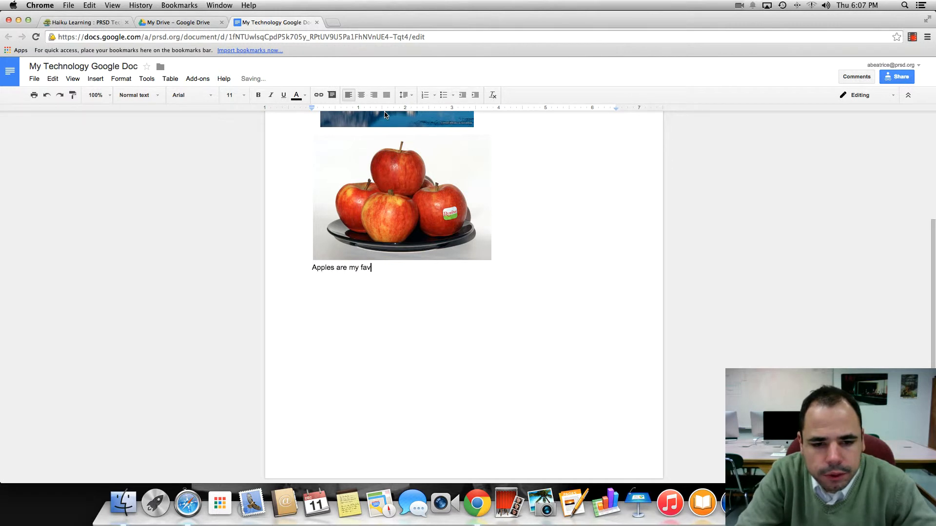
pyautogui.write('orite fruit!')
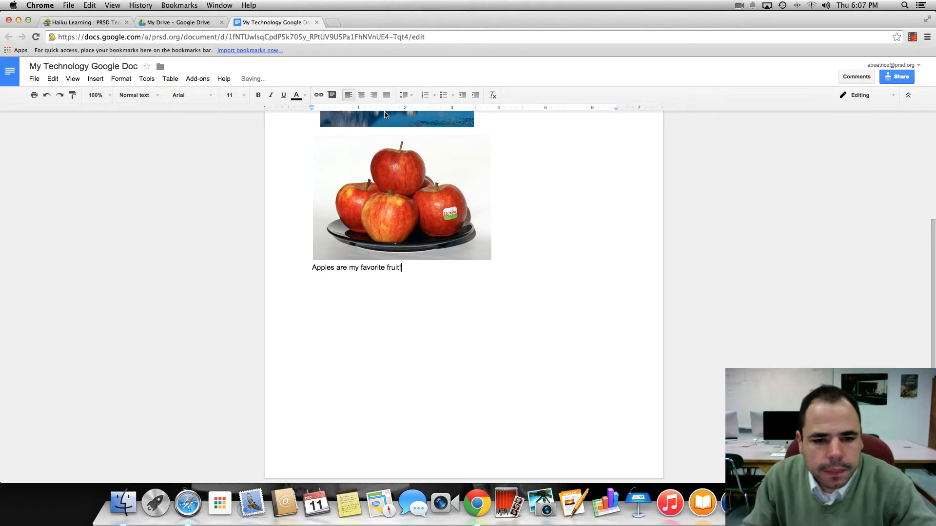
# Set the font size of the "Apples are my favorite fruit!" line to 18
pyautogui.click(377, 267)
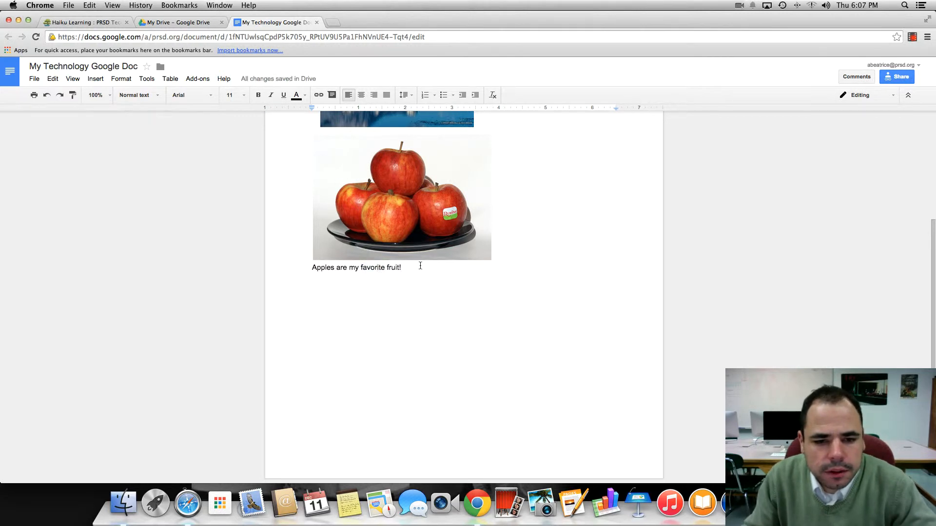
pyautogui.moveTo(421, 266); pyautogui.dragTo(297, 264)
pyautogui.click(231, 95)
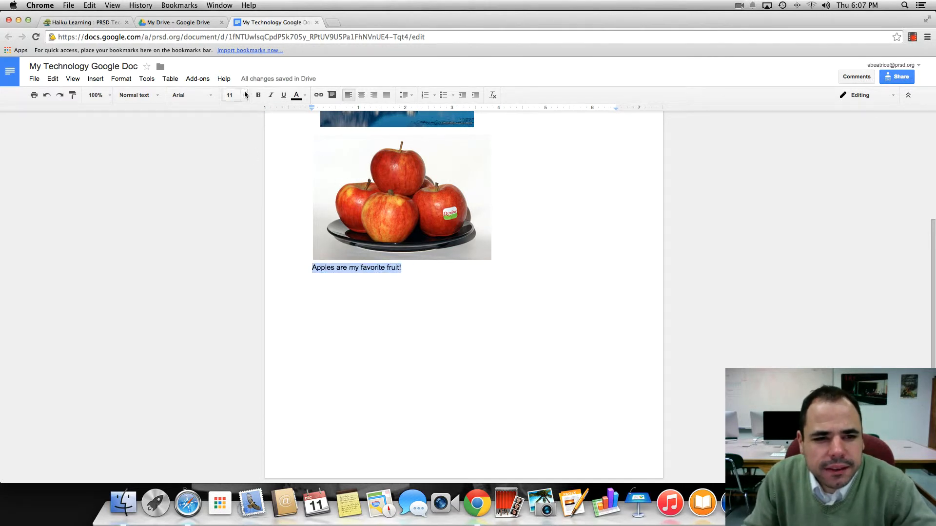
pyautogui.click(233, 190)
pyautogui.click(469, 323)
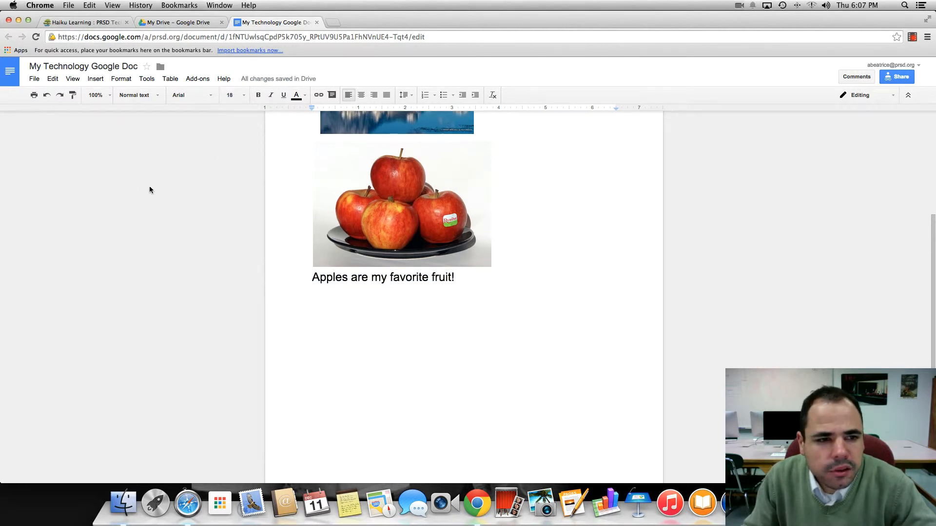
# Insert a 3 x 7 table below the caption and place the cursor in its first cell
pyautogui.click(91, 80)
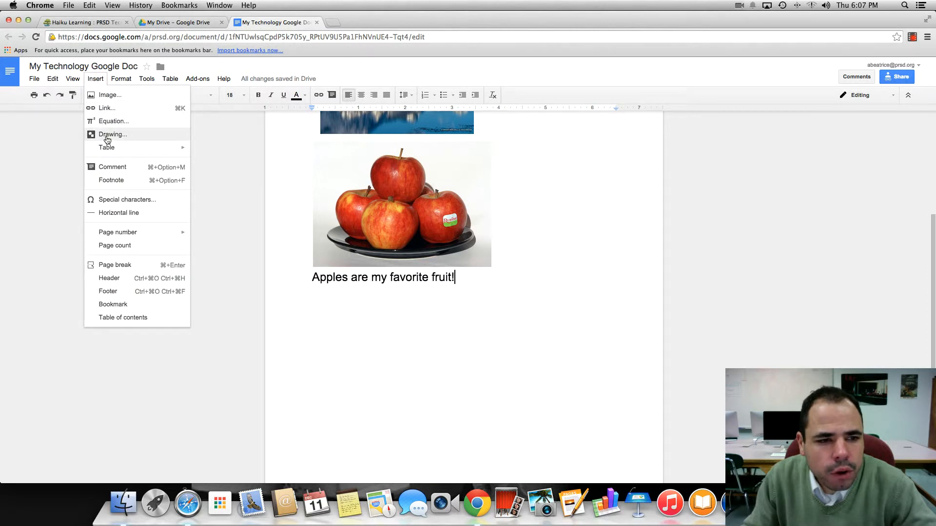
pyautogui.moveTo(112, 149)
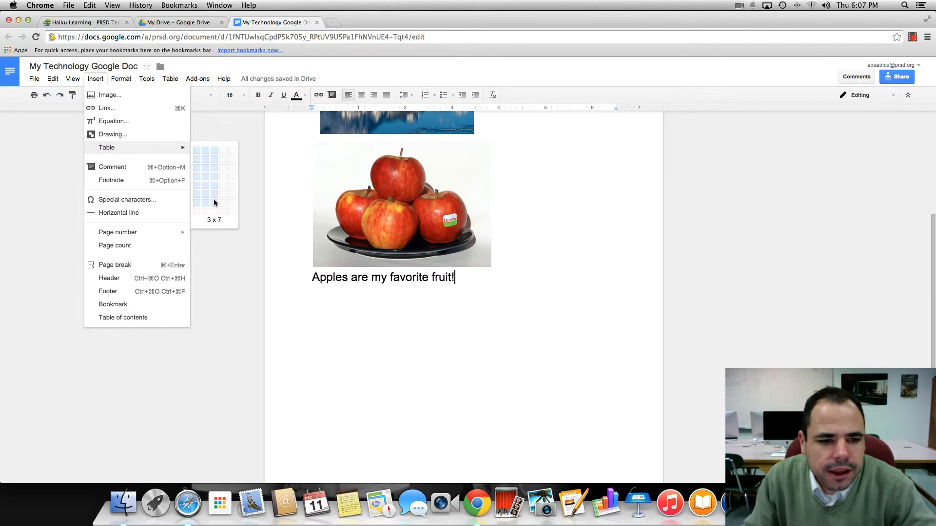
pyautogui.click(214, 200)
pyautogui.doubleClick(386, 298)
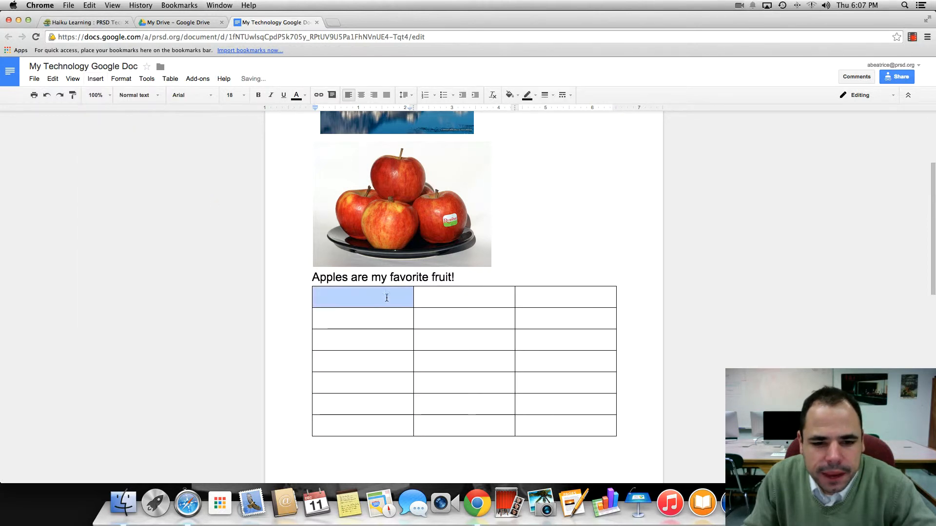
pyautogui.click(573, 301)
pyautogui.click(435, 300)
pyautogui.click(391, 297)
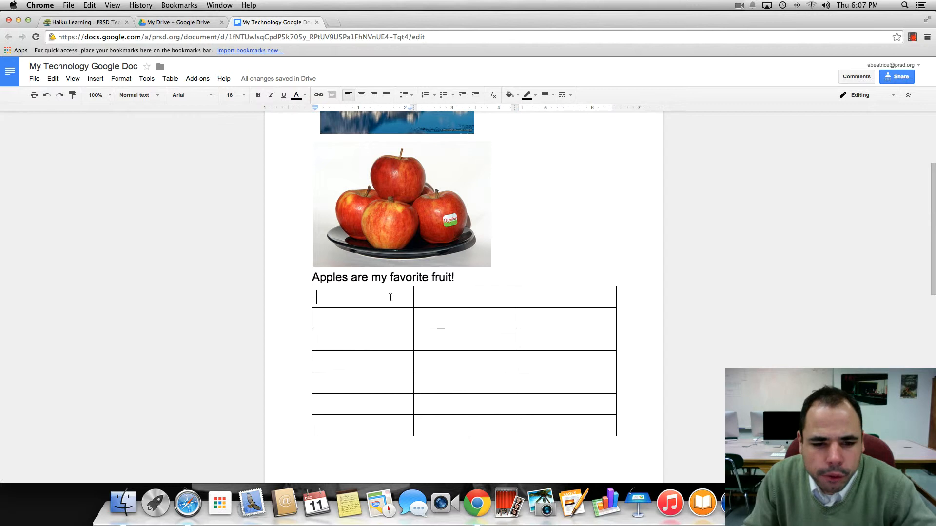
pyautogui.click(97, 79)
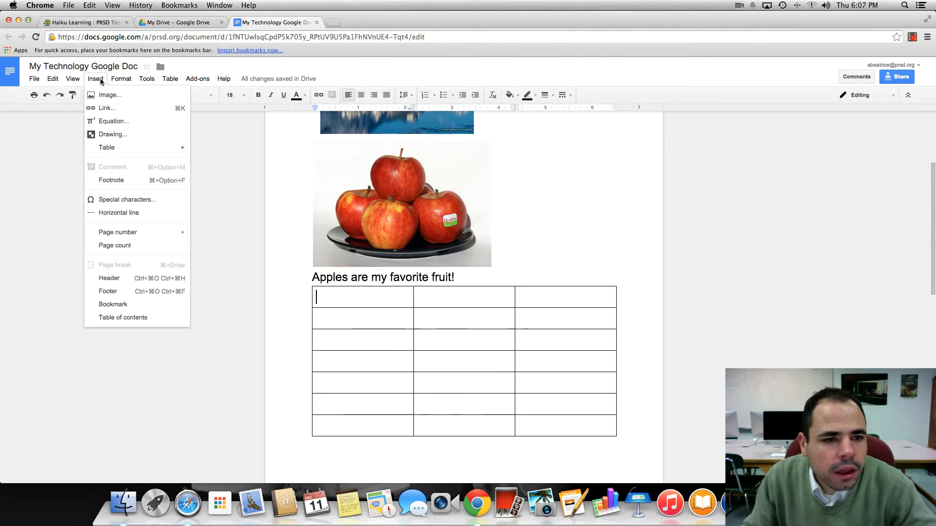
pyautogui.click(363, 98)
pyautogui.click(122, 79)
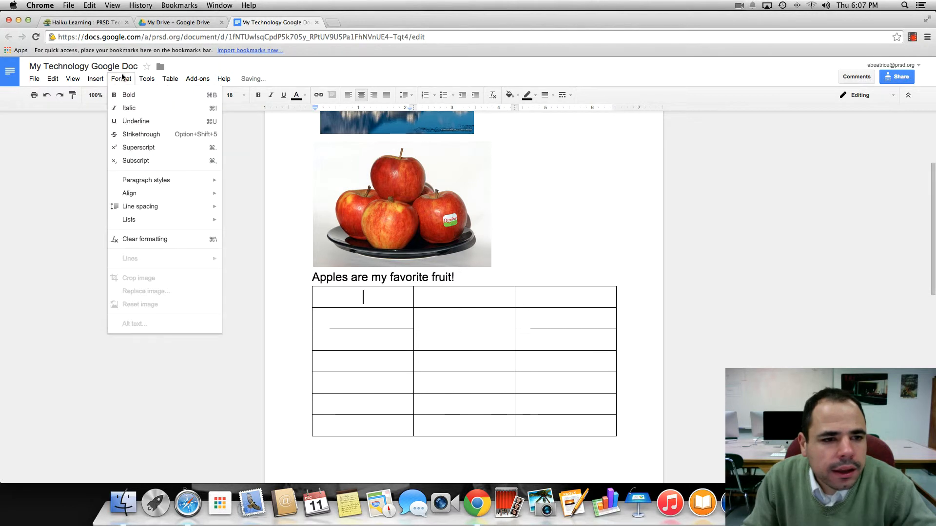
pyautogui.moveTo(141, 80)
pyautogui.moveTo(171, 82)
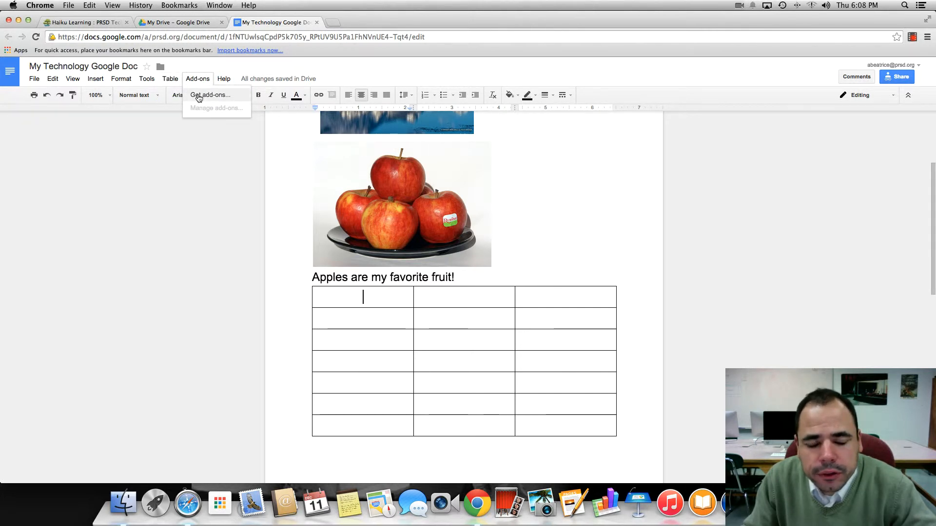
# Install the Table of contents add-on from the add-ons store and accept its permission request
pyautogui.click(198, 96)
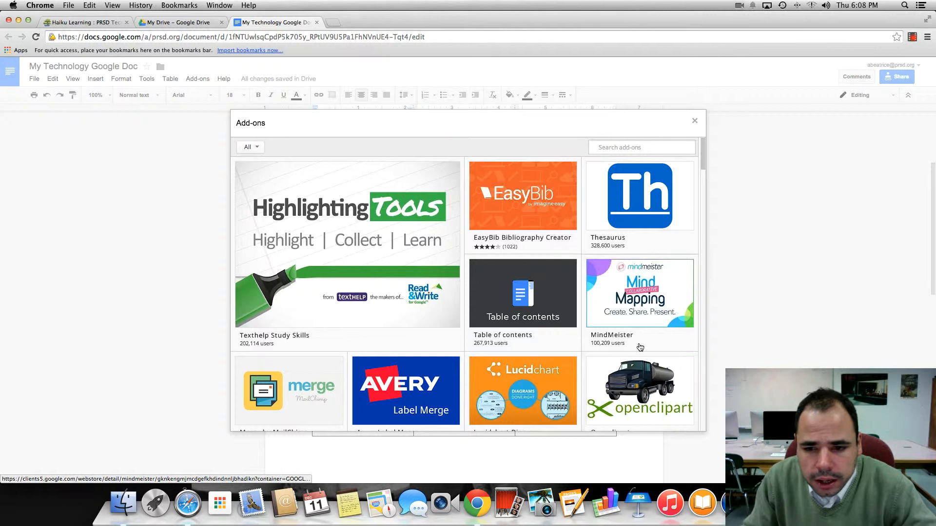
pyautogui.click(542, 285)
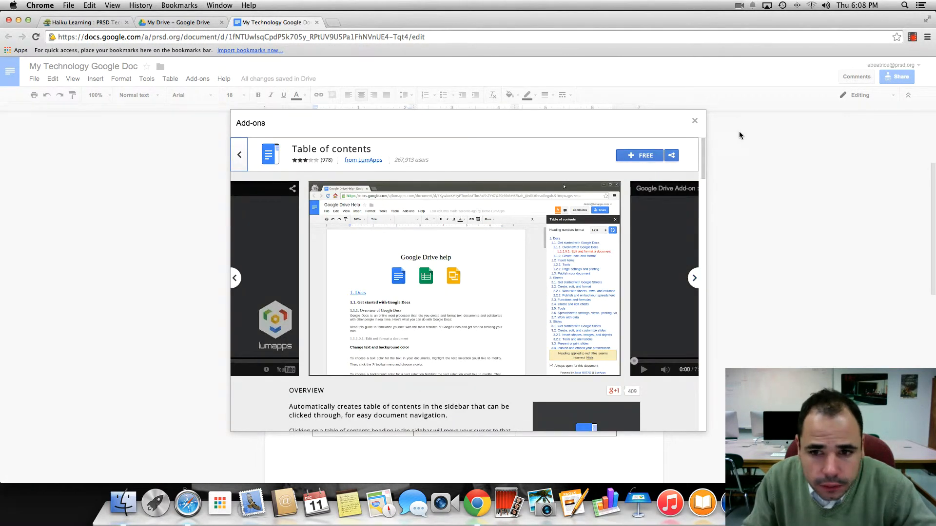
pyautogui.click(643, 155)
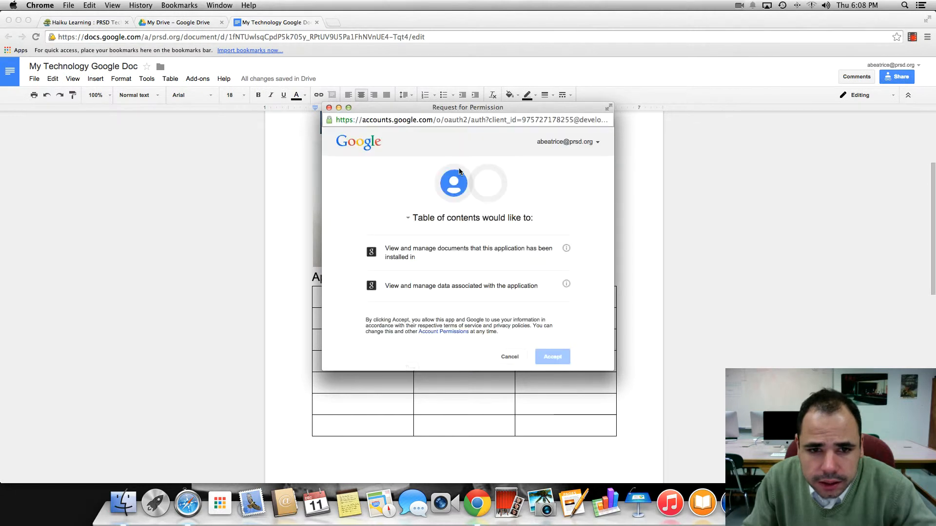
pyautogui.click(551, 356)
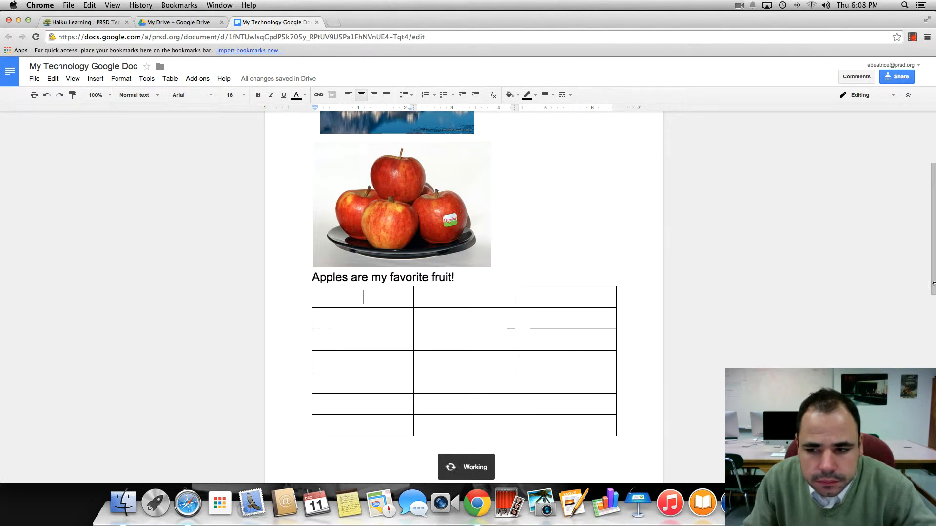
# Refresh the Table of contents add-on sidebar and dismiss its help tip
pyautogui.moveTo(932, 274); pyautogui.dragTo(928, 204)
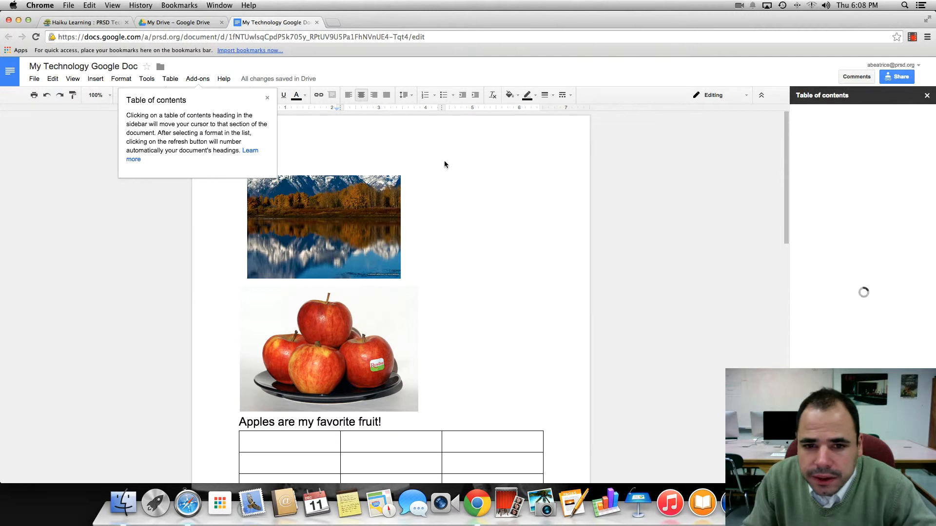
pyautogui.click(403, 151)
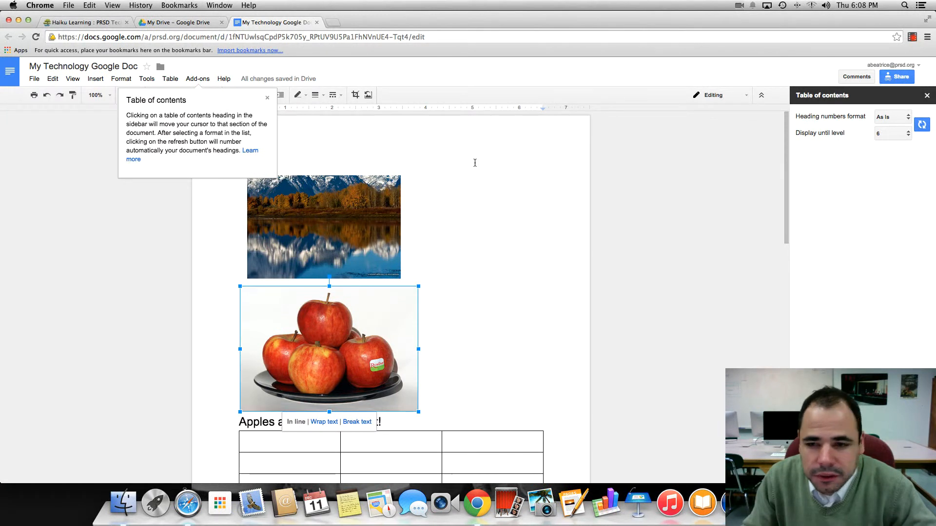
pyautogui.click(752, 180)
pyautogui.click(927, 126)
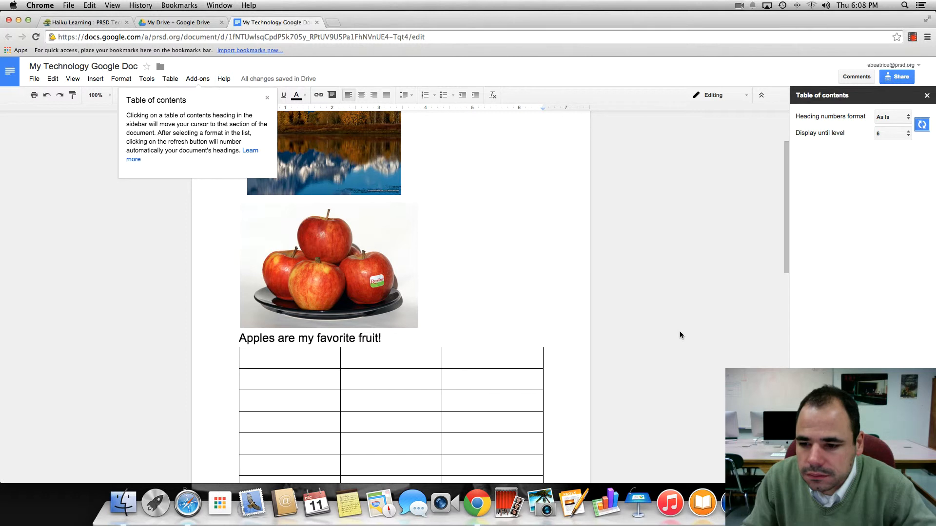
pyautogui.moveTo(475, 222); pyautogui.dragTo(325, 153)
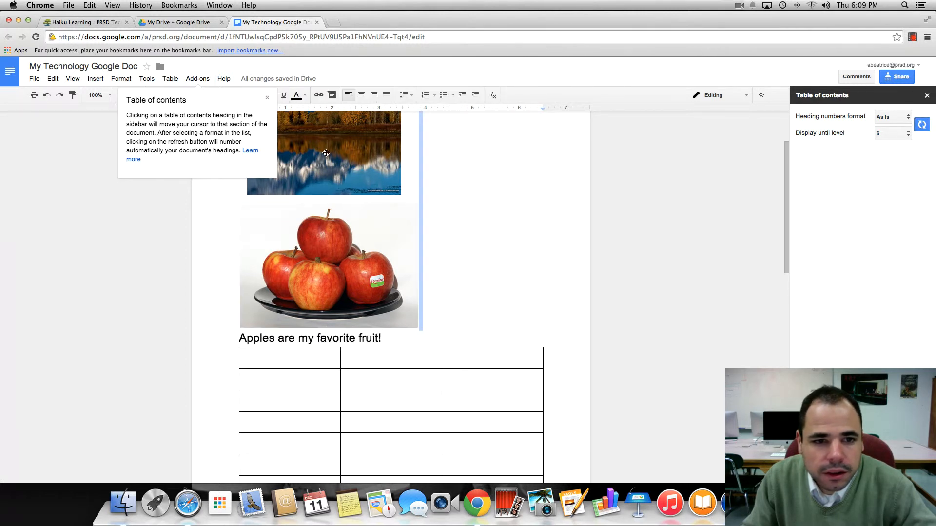
pyautogui.click(268, 98)
# Open the document's sharing settings and browse the link-sharing access options
pyautogui.click(213, 78)
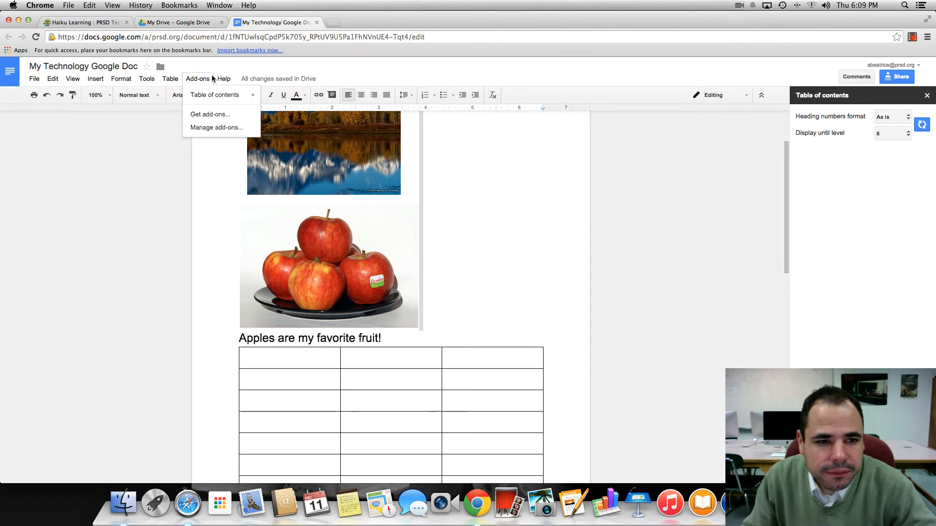
pyautogui.moveTo(223, 80)
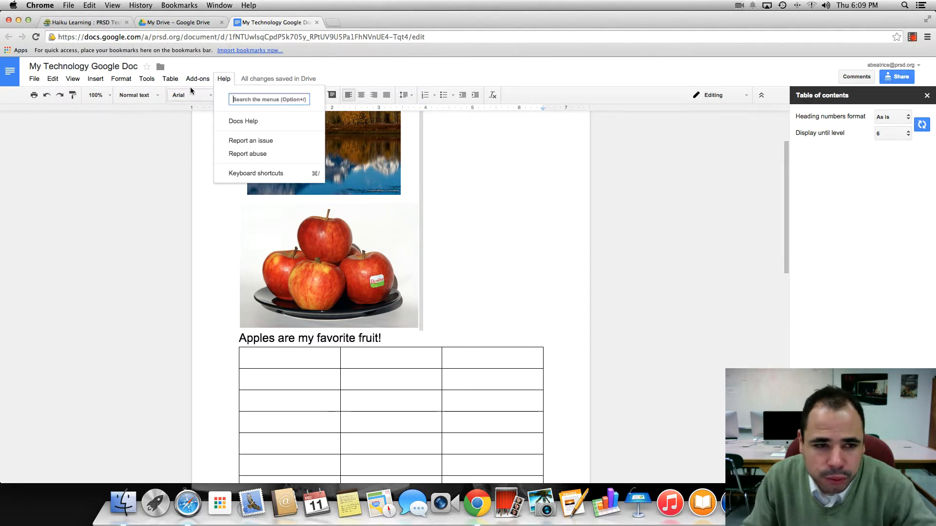
pyautogui.moveTo(35, 80)
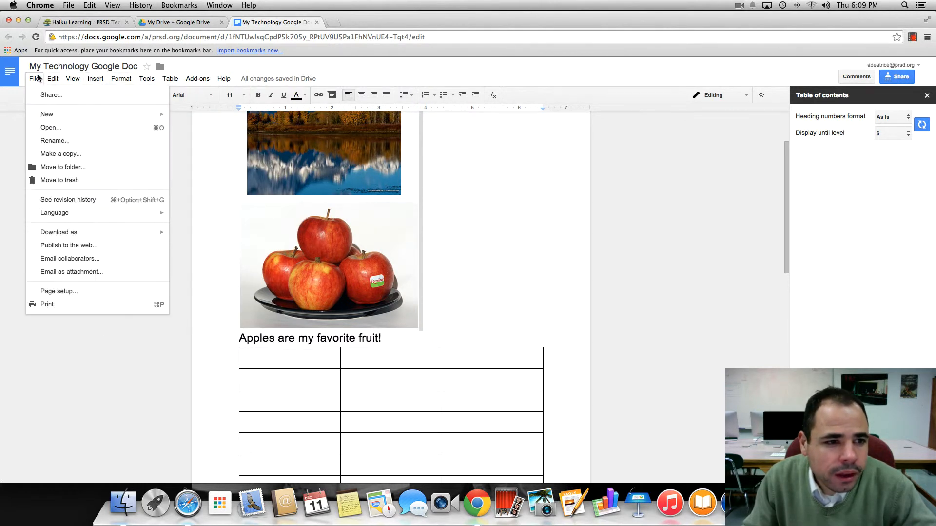
pyautogui.click(68, 95)
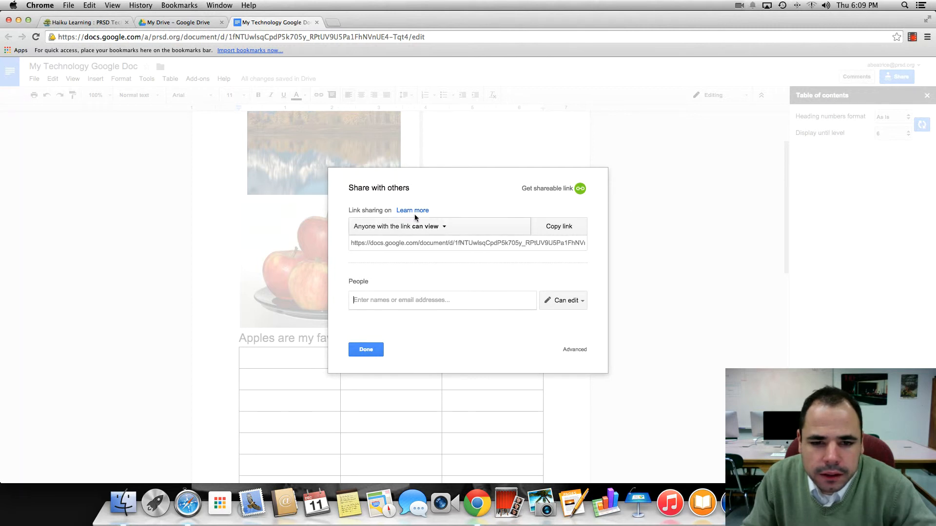
pyautogui.click(422, 228)
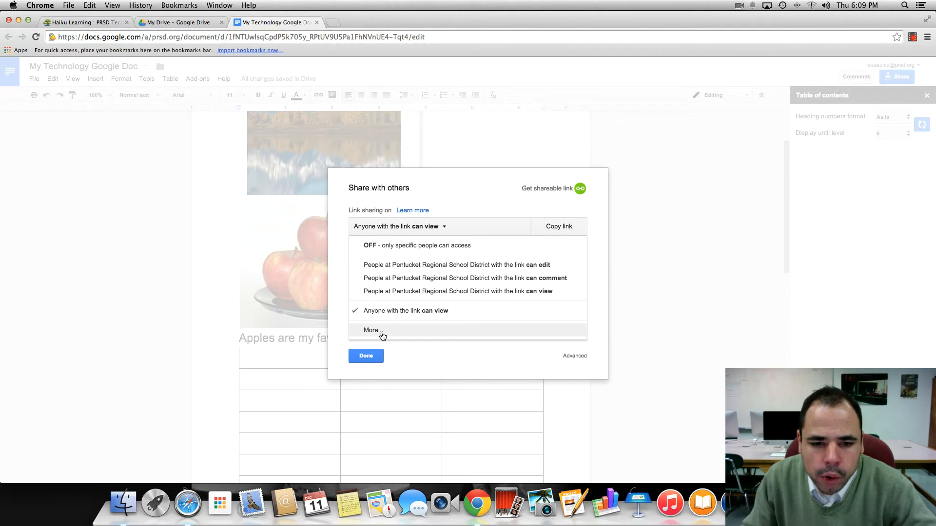
pyautogui.click(438, 228)
pyautogui.click(423, 228)
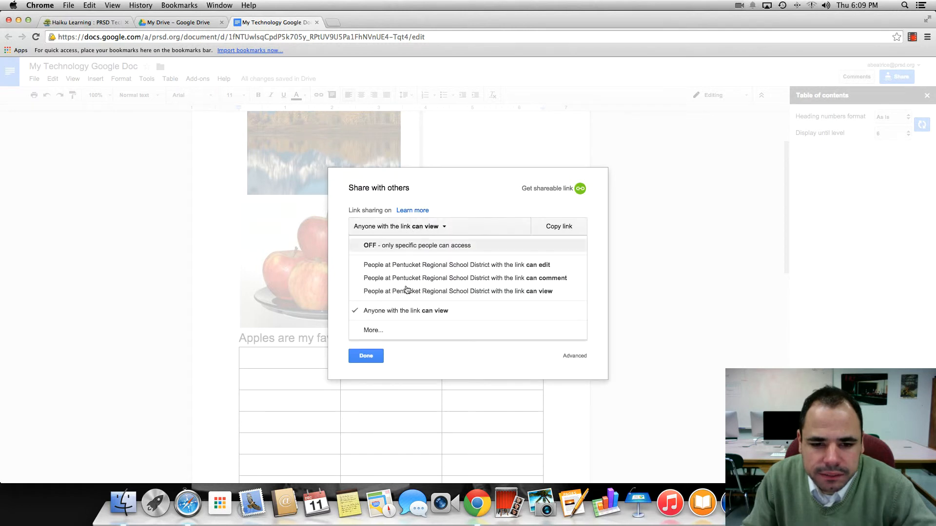
pyautogui.click(373, 372)
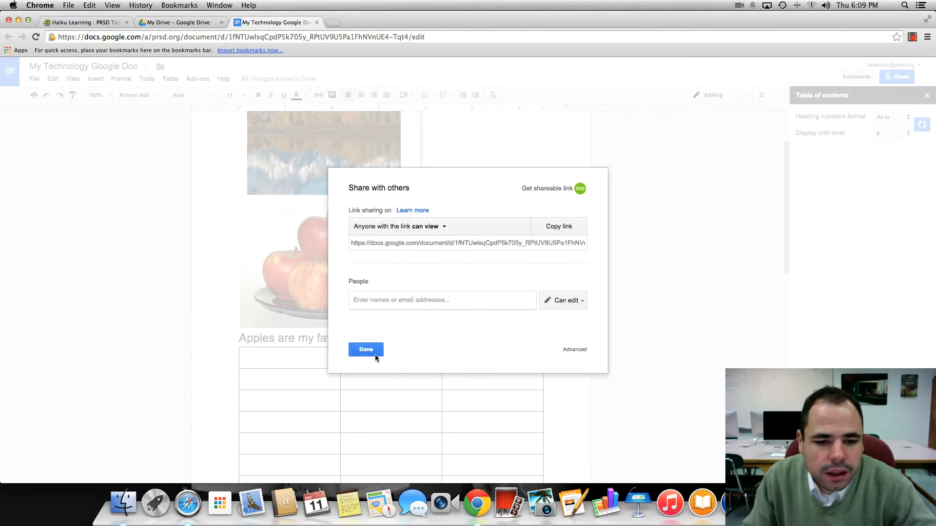
pyautogui.click(366, 351)
# Open Page setup and review the orientation, paper size and page color options
pyautogui.click(35, 80)
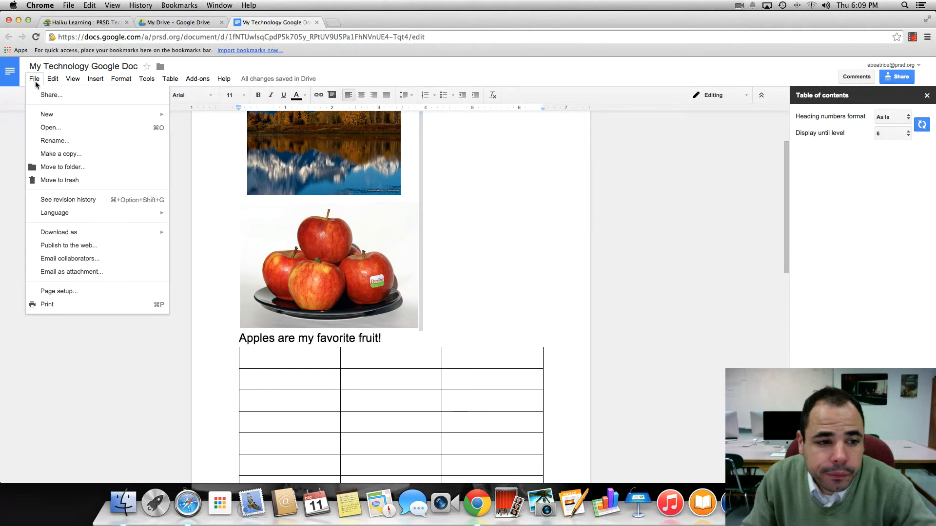
pyautogui.moveTo(72, 234)
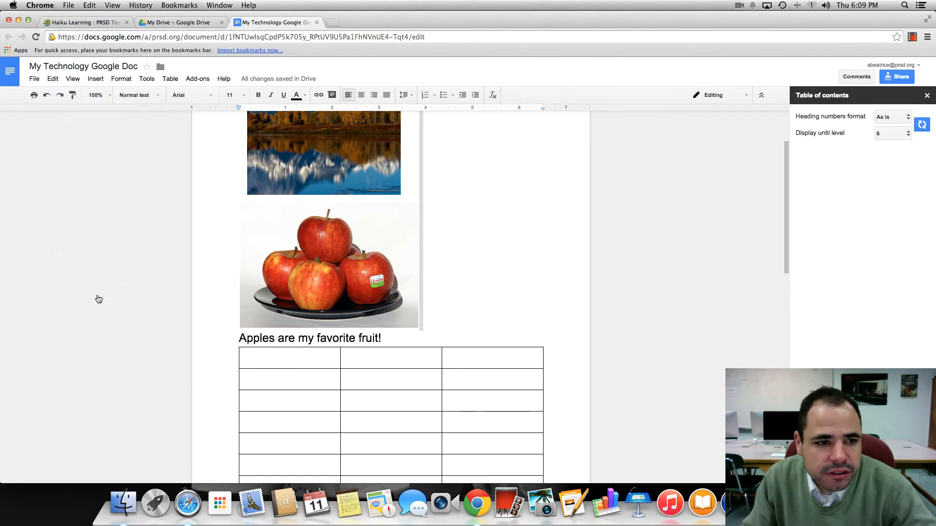
pyautogui.click(96, 293)
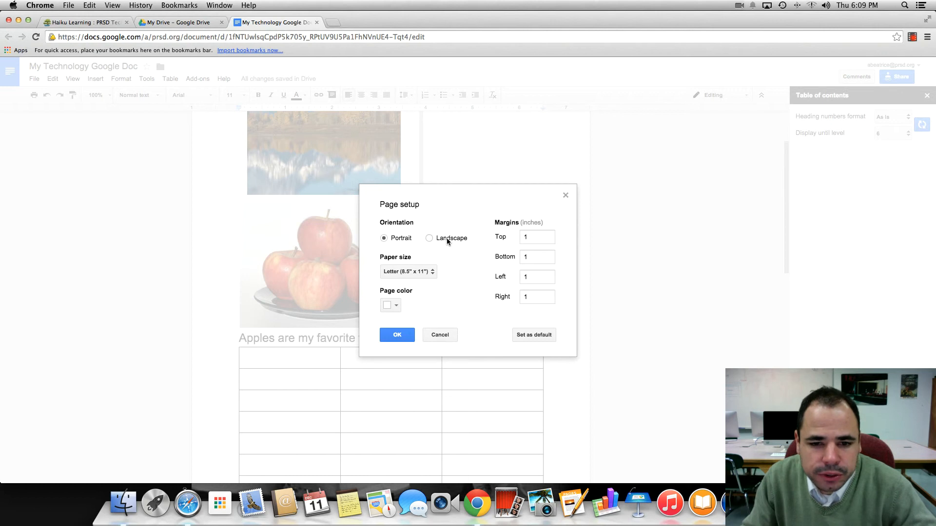
pyautogui.click(384, 238)
pyautogui.click(390, 305)
pyautogui.click(454, 289)
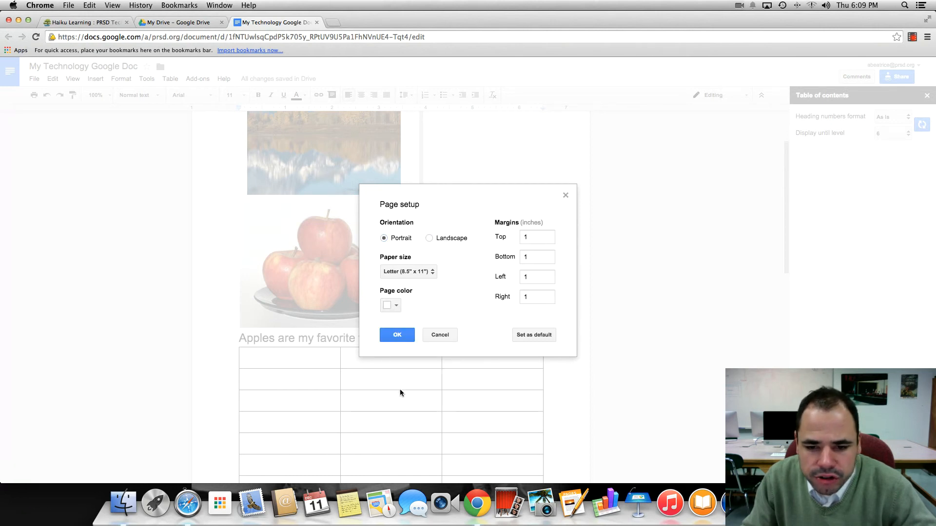
pyautogui.click(394, 336)
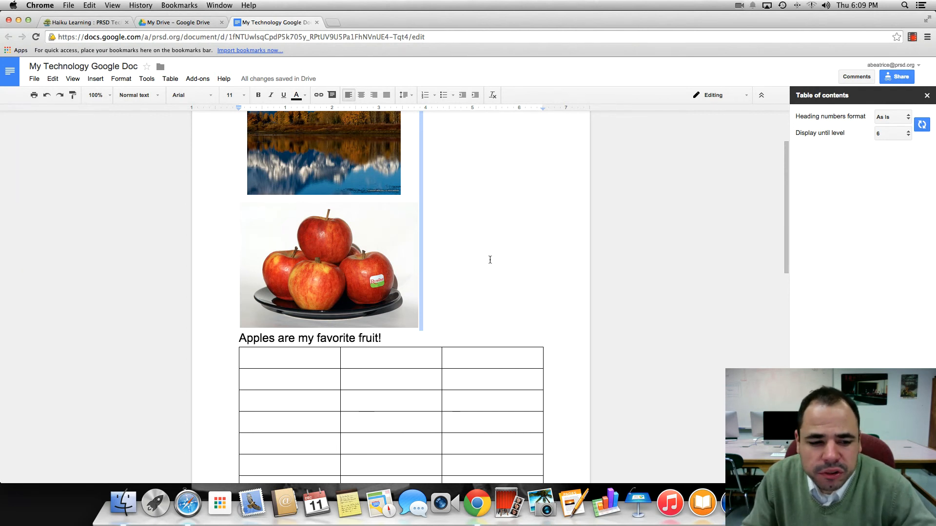
# Close the Table of contents sidebar
pyautogui.click(522, 243)
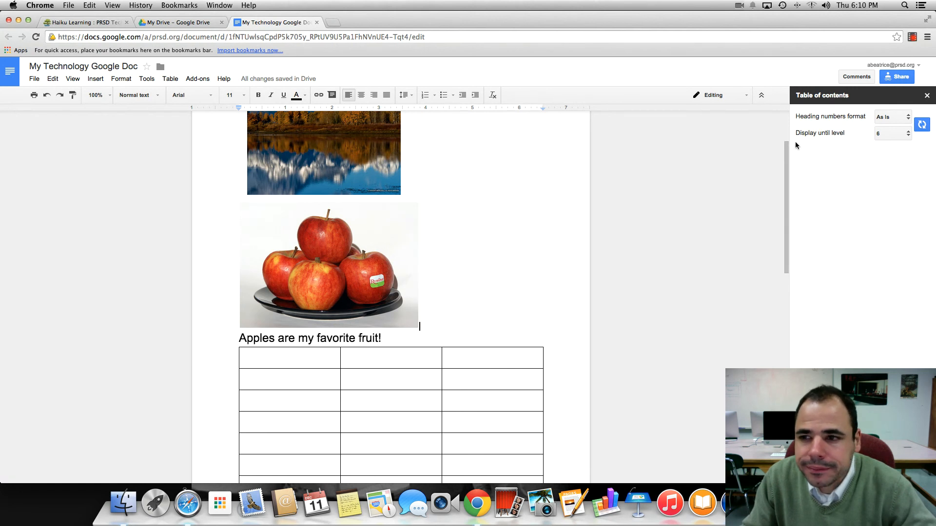
pyautogui.click(927, 96)
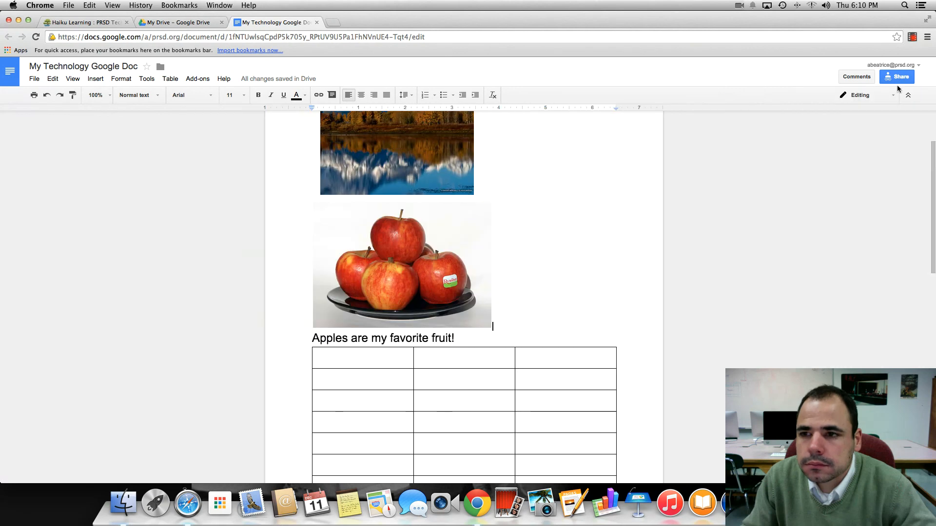